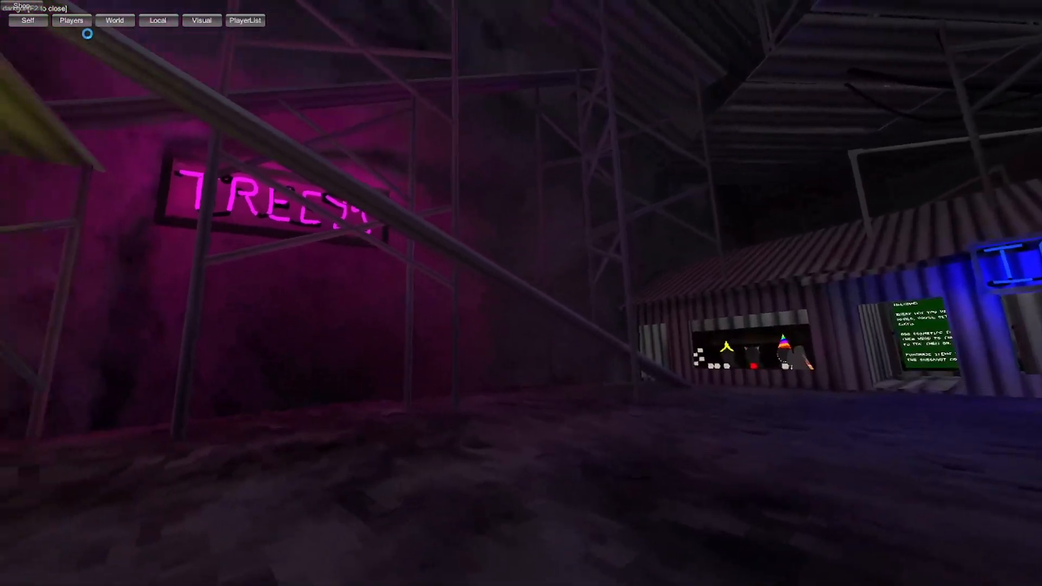
click(40, 18)
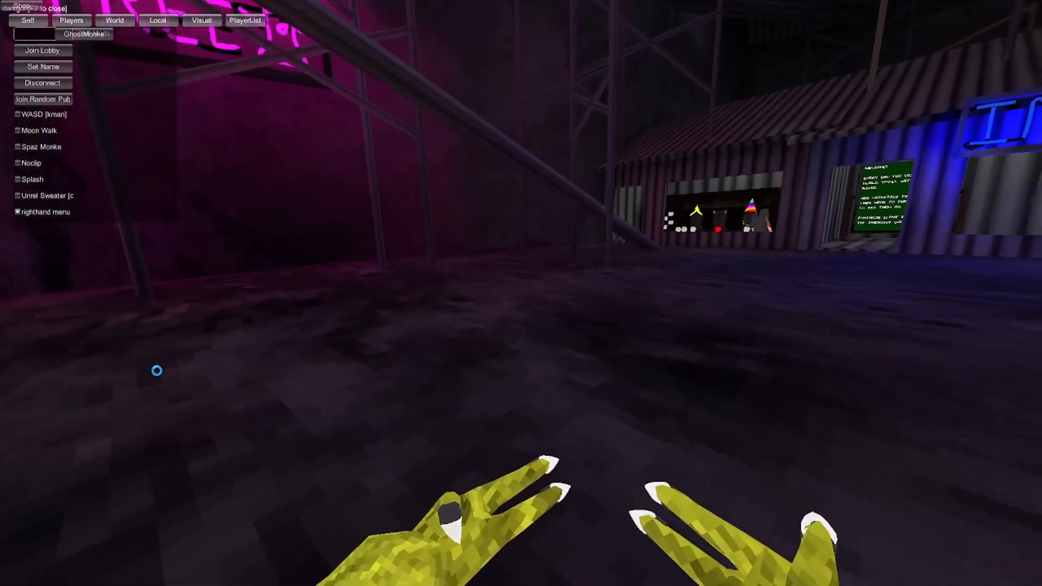
key(Tab)
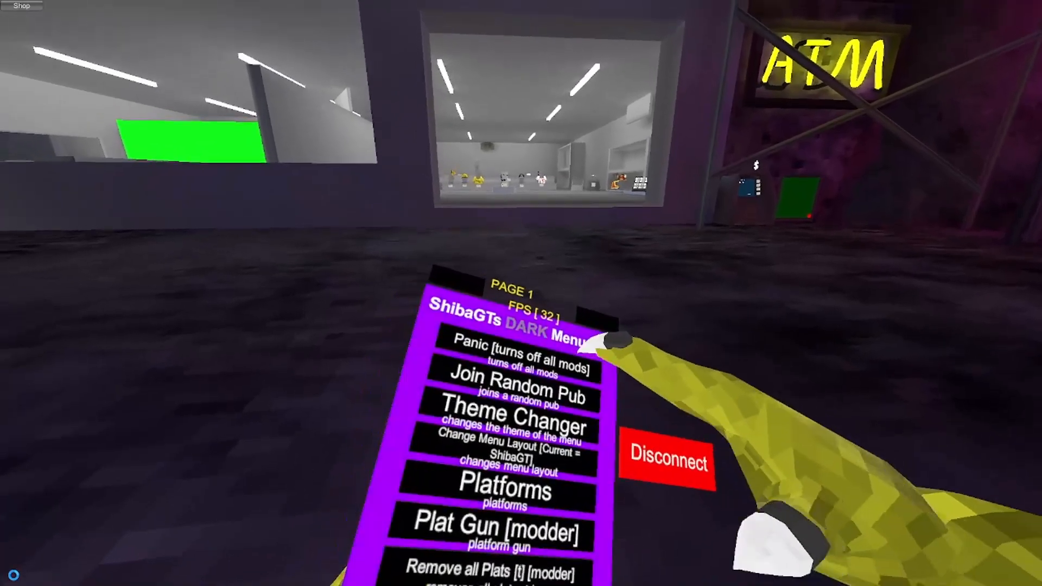
key(w)
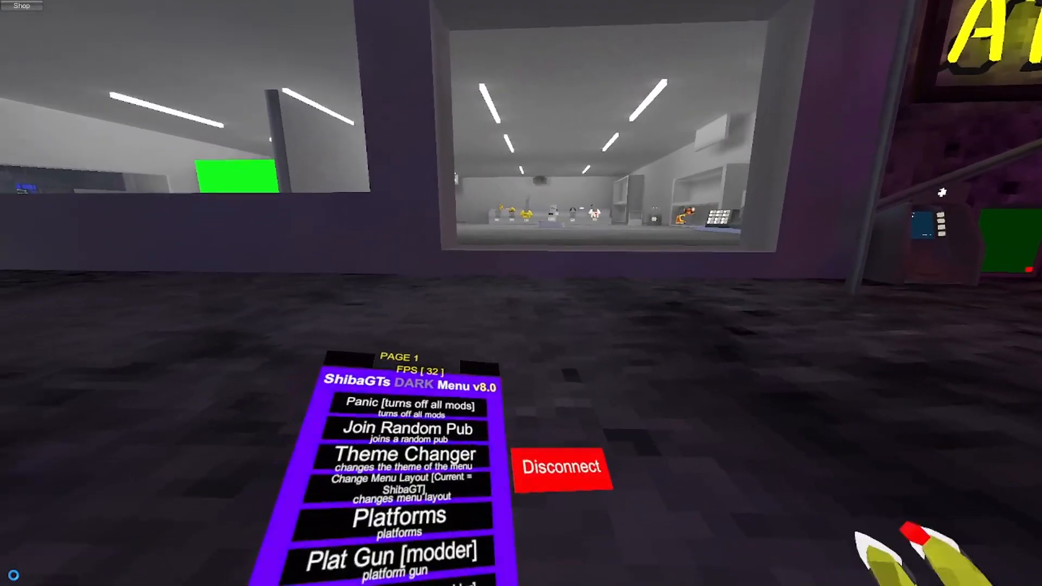